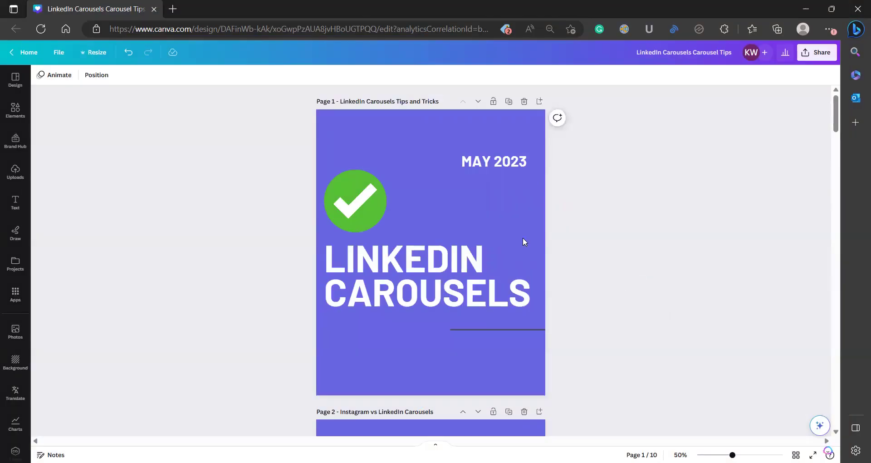
# Check the resize options without changing them, then scroll through slides 2 and 3 toward the fourth slide.
pyautogui.click(93, 53)
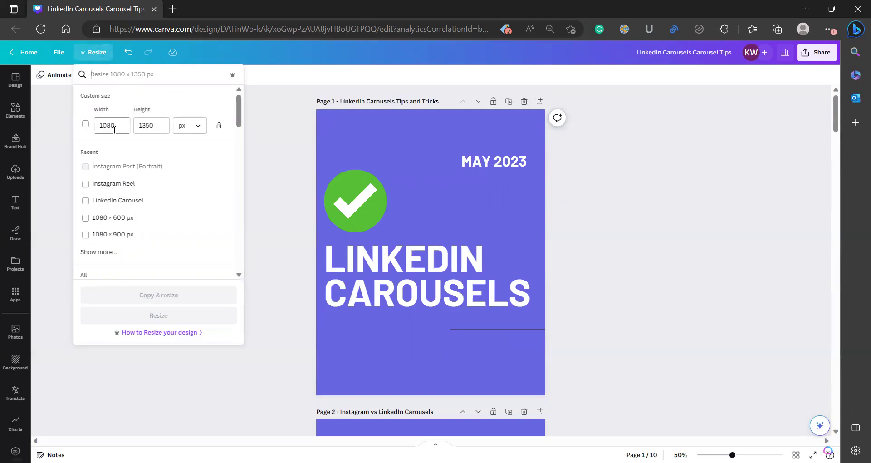
pyautogui.click(593, 188)
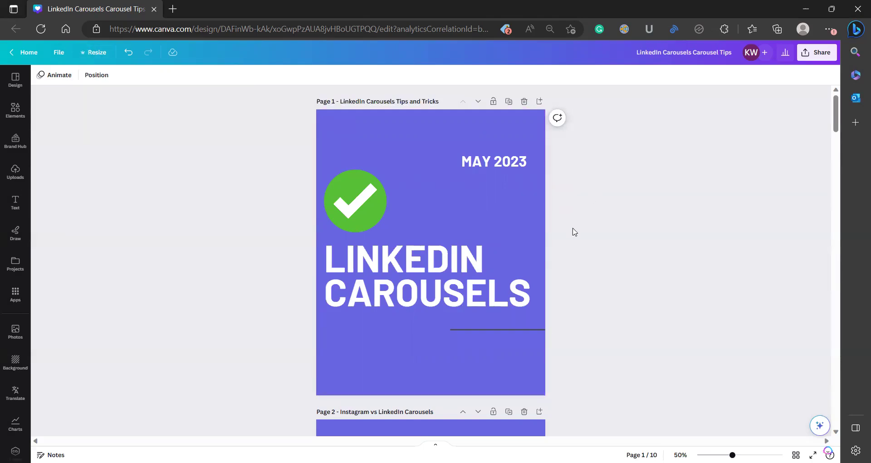
pyautogui.scroll(-6, 569, 228)
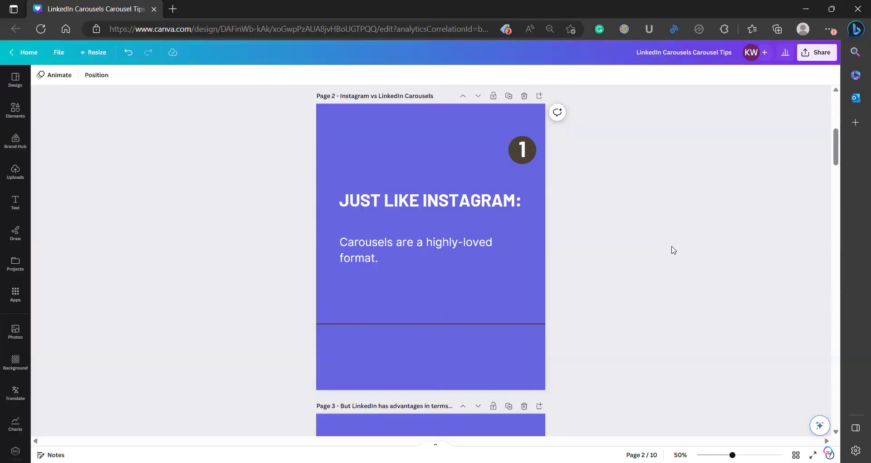
pyautogui.scroll(-7, 673, 250)
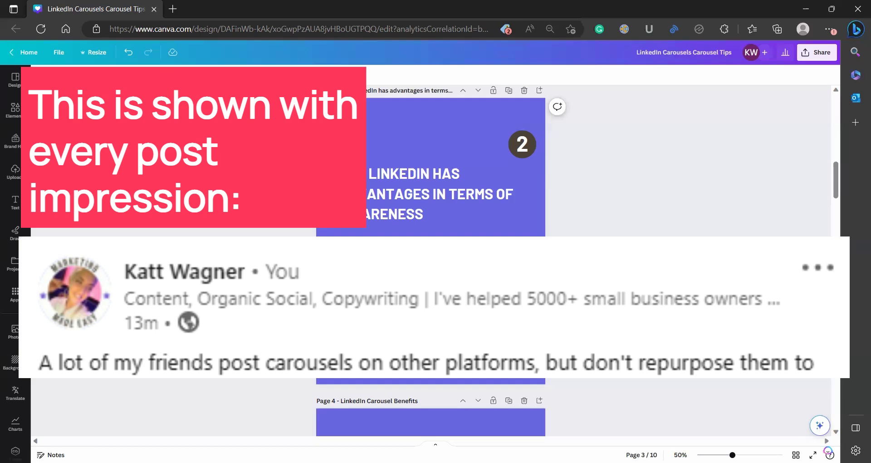
# Scroll further down the carousel pages in the Canva design.
pyautogui.scroll(-5, 430, 254)
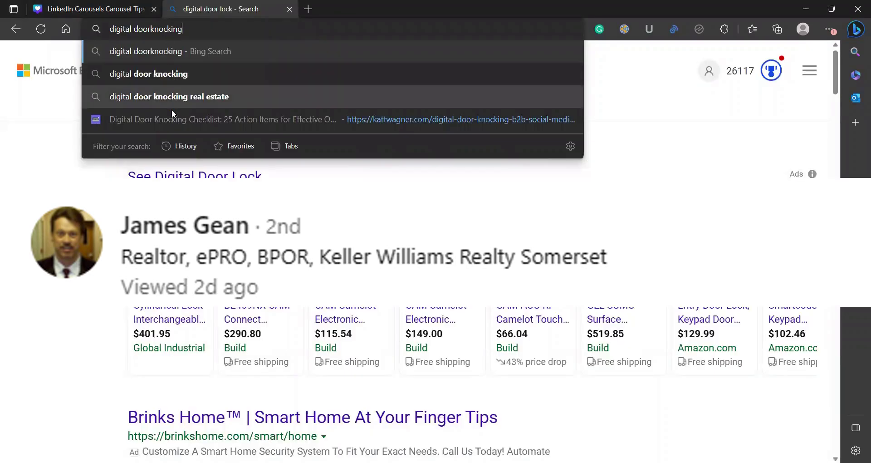
# Load the kattwagner.com Digital Door Knocking Checklist post and scroll down to its checklist image.
pyautogui.click(172, 110)
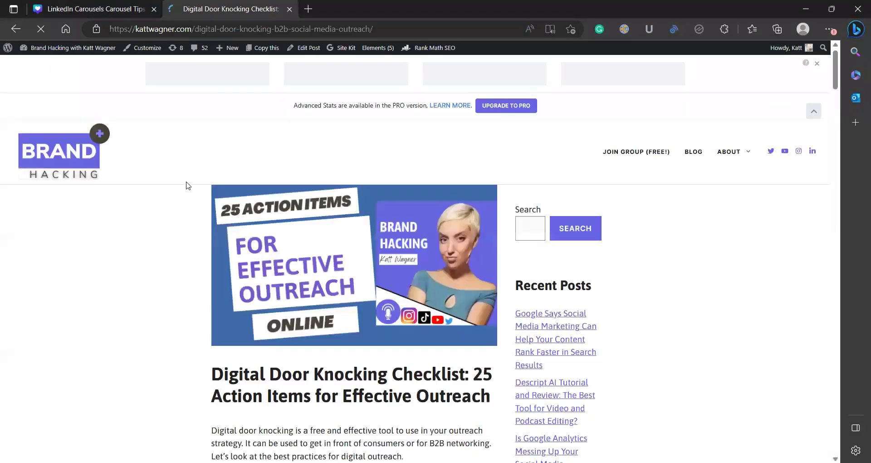
pyautogui.scroll(-3, 190, 183)
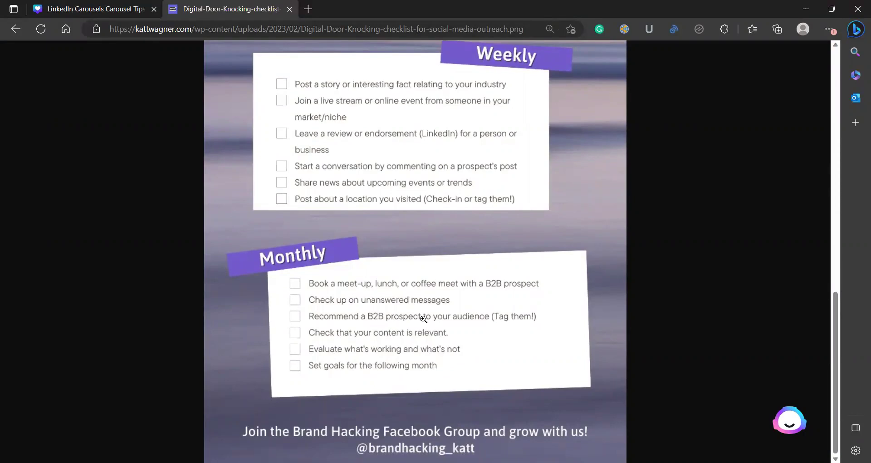
# Return to the top of the 10-Minute Digital Door-Knocking checklist and scroll through its lists.
pyautogui.press('Home')
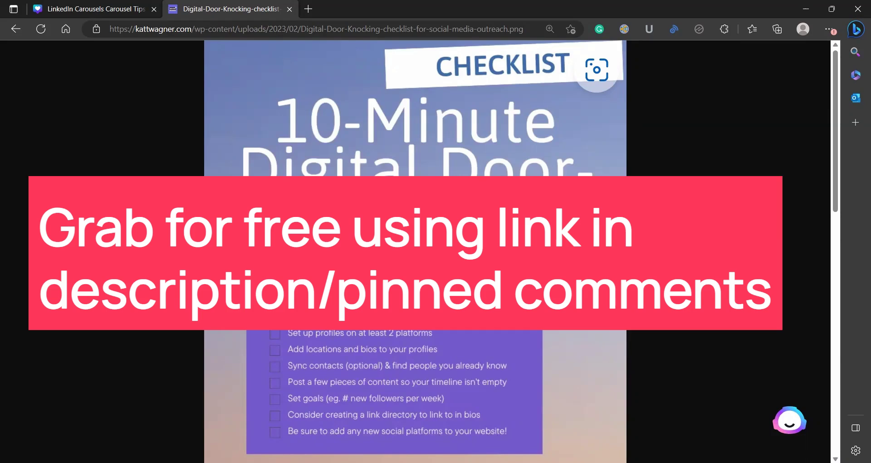
pyautogui.scroll(-12, 415, 250)
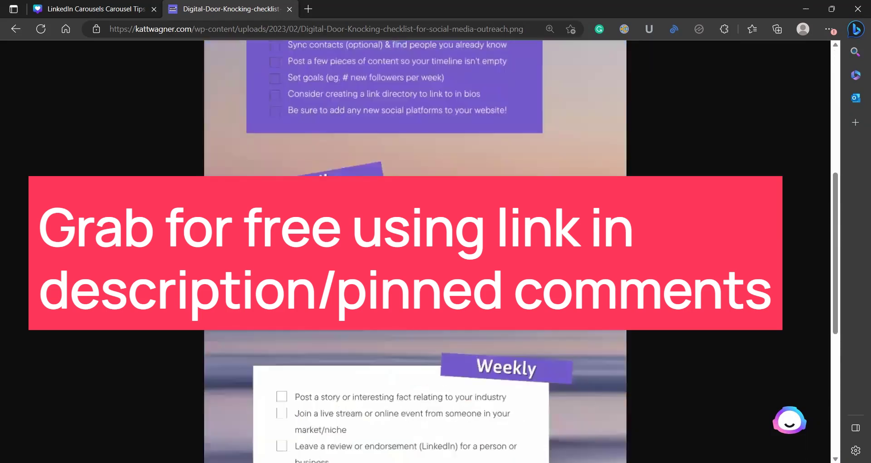
pyautogui.scroll(12, 415, 249)
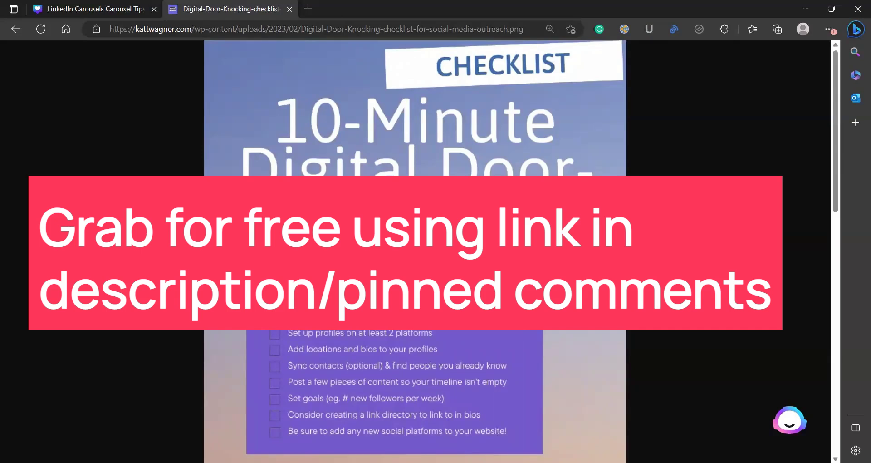
pyautogui.scroll(-13, 415, 249)
pyautogui.scroll(8, 415, 249)
pyautogui.scroll(5, 415, 249)
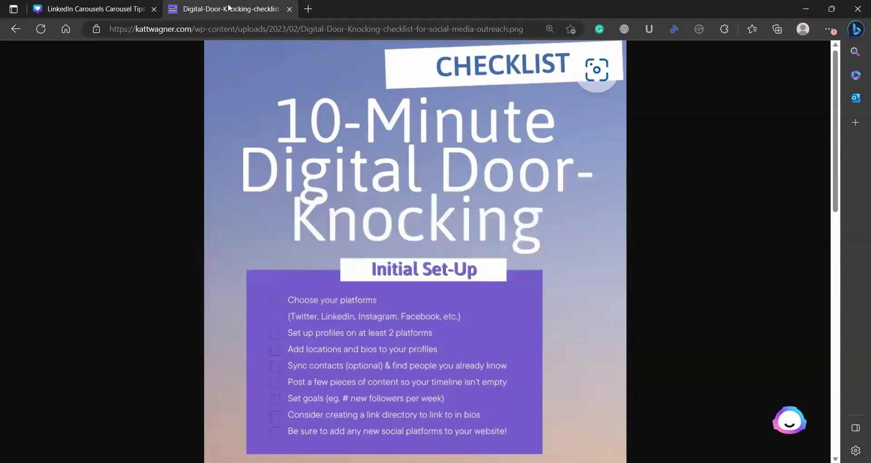
# Go back to the Canva carousel and scroll down to slide 6, 'Resize your carousel posts first'.
pyautogui.hotkey('ctrl', 'shift', 'Tab')
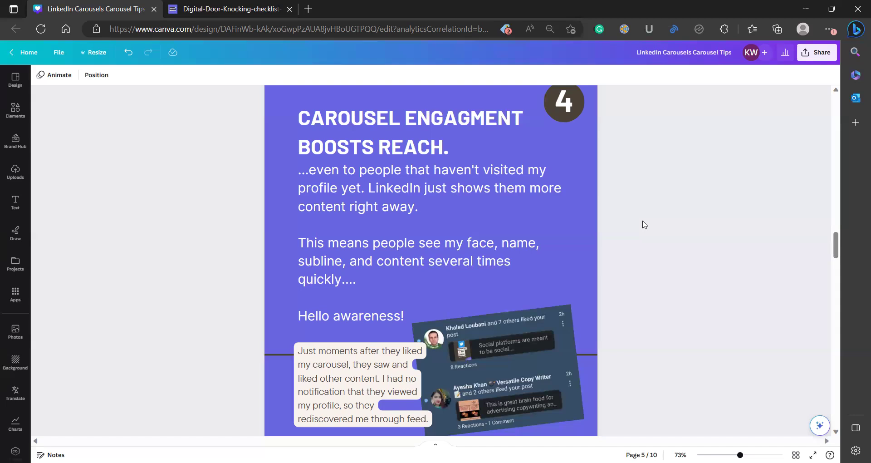
pyautogui.scroll(-7, 658, 216)
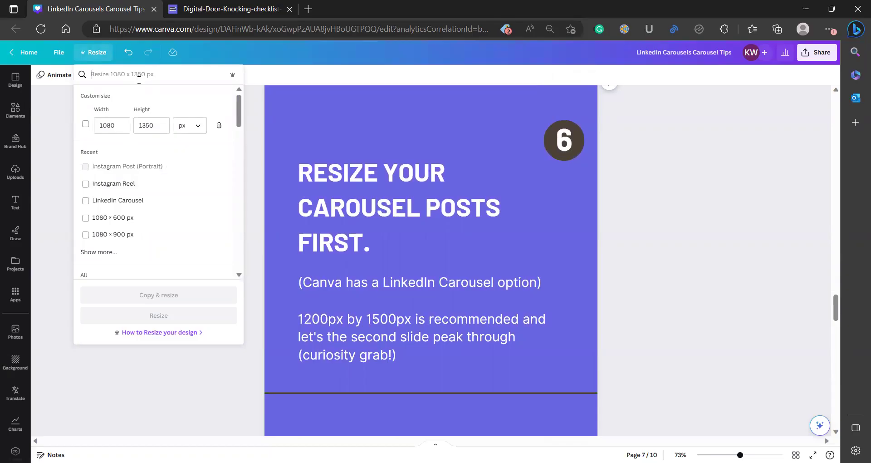
# Search 'linkedin carou', select LinkedIn Carousel (1200 × 1500 px), and create a resized copy.
pyautogui.write('linkedin')
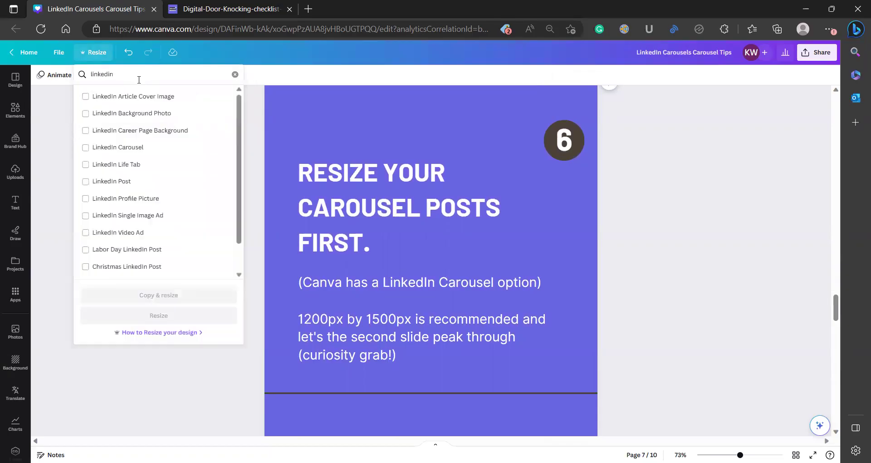
pyautogui.write(' carou')
pyautogui.click(132, 96)
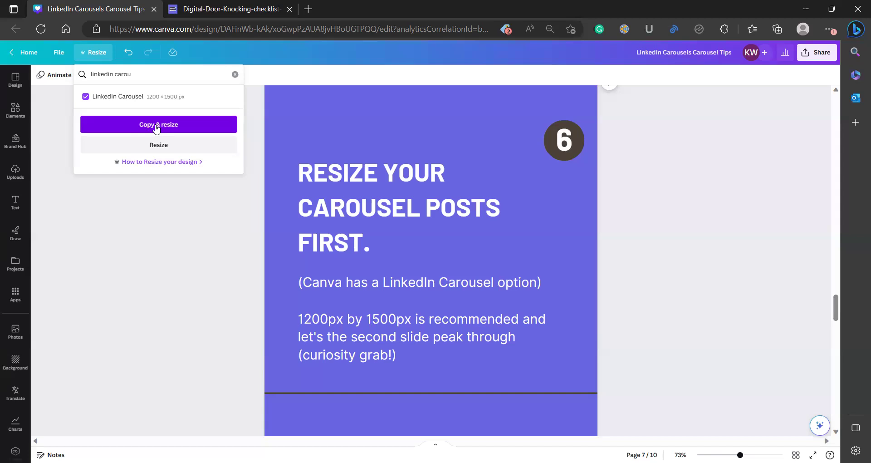
pyautogui.click(157, 128)
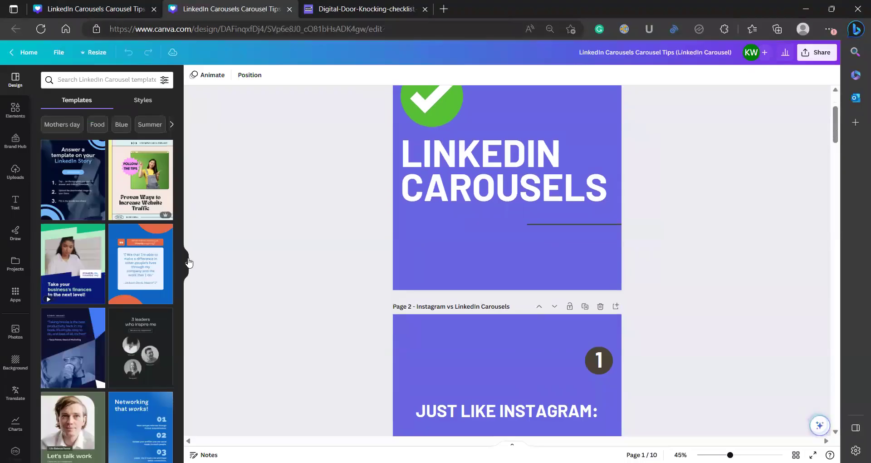
pyautogui.click(187, 263)
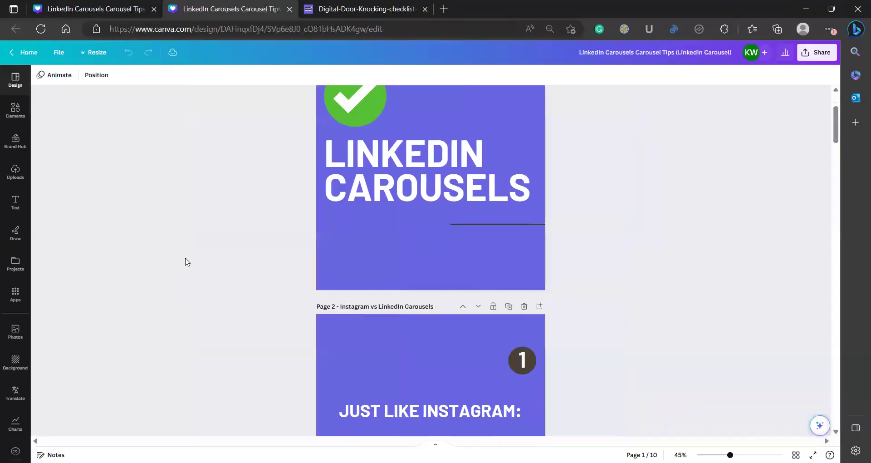
pyautogui.scroll(3, 479, 280)
pyautogui.scroll(-3, 592, 244)
pyautogui.scroll(-20, 593, 243)
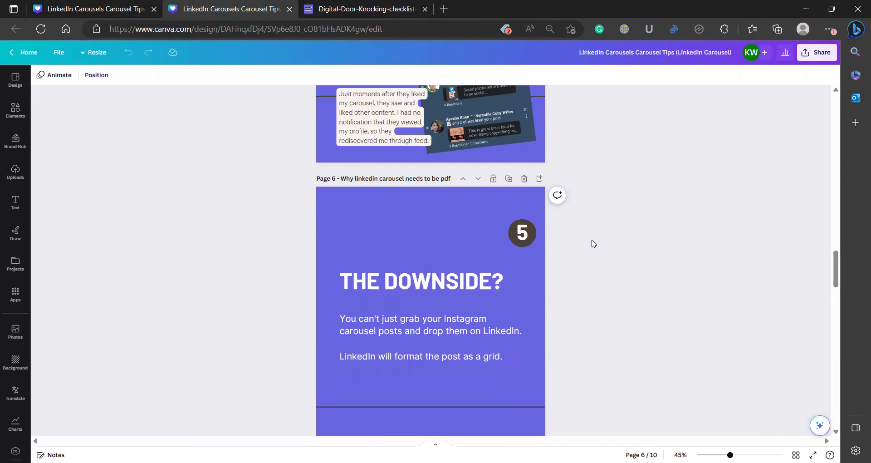
pyautogui.scroll(-10, 593, 243)
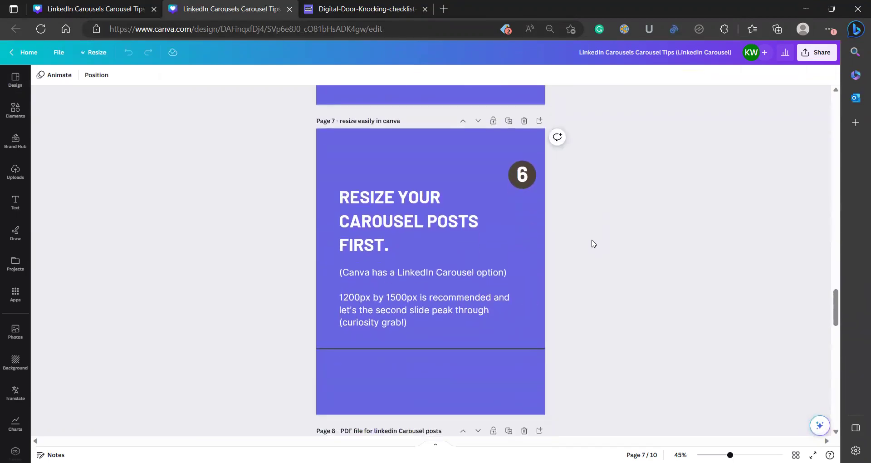
pyautogui.scroll(1, 592, 240)
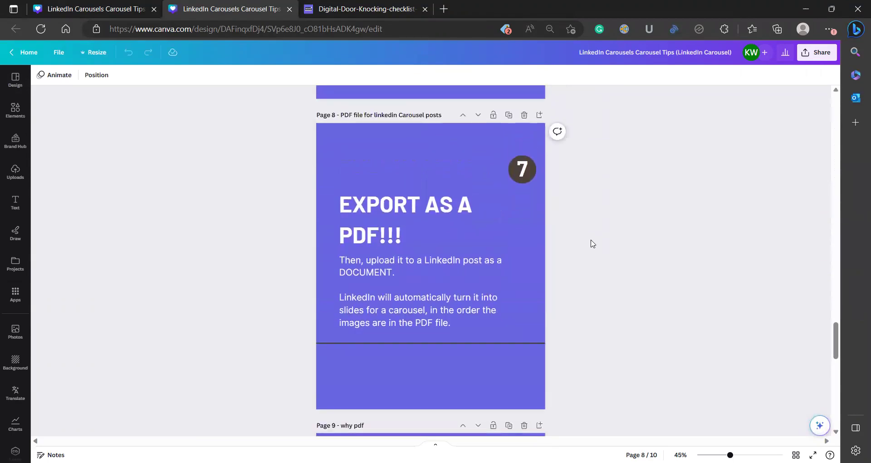
pyautogui.scroll(20, 608, 270)
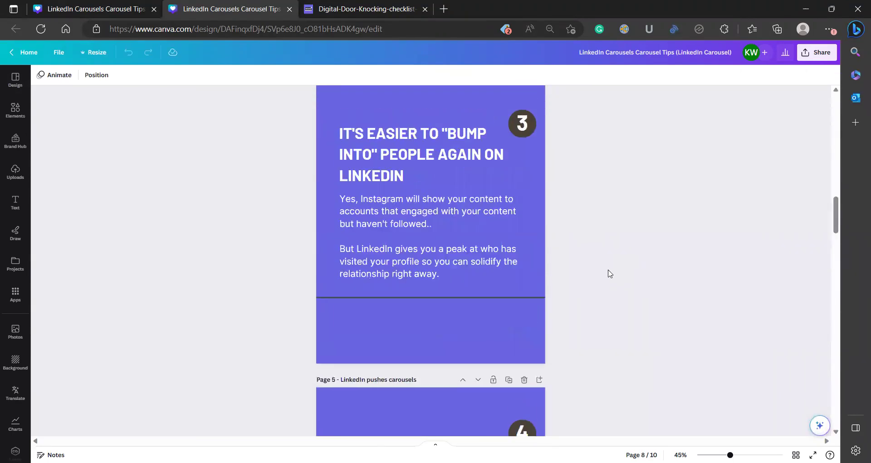
pyautogui.scroll(15, 608, 272)
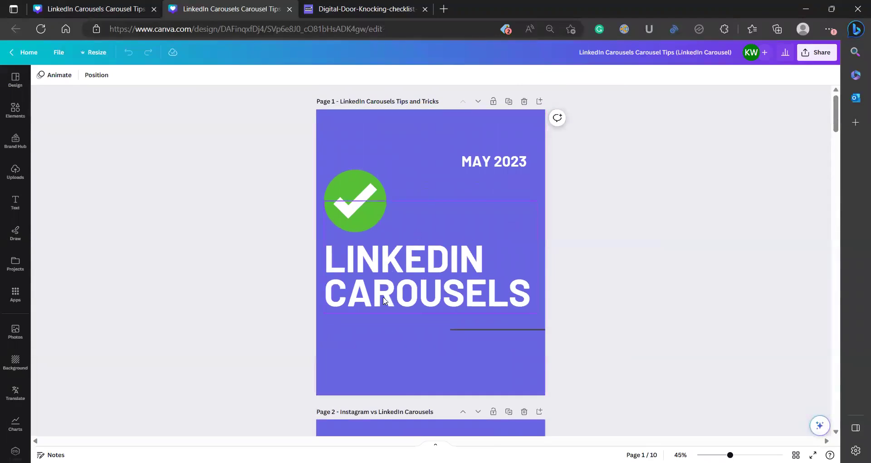
pyautogui.scroll(-20, 662, 249)
pyautogui.scroll(20, 665, 250)
pyautogui.scroll(-10, 382, 116)
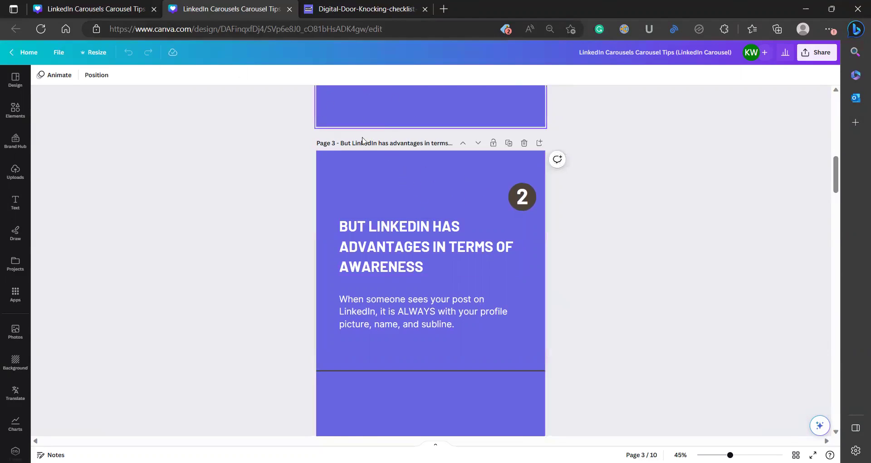
pyautogui.scroll(-2, 390, 152)
pyautogui.scroll(-20, 390, 150)
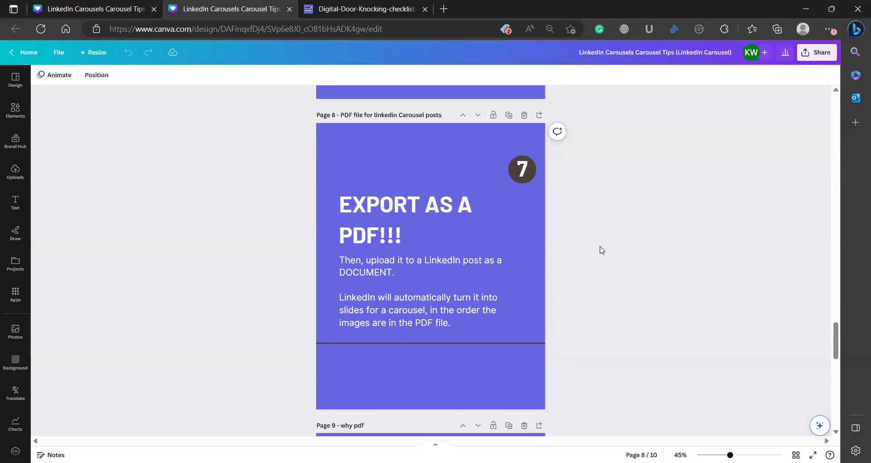
pyautogui.scroll(20, 599, 247)
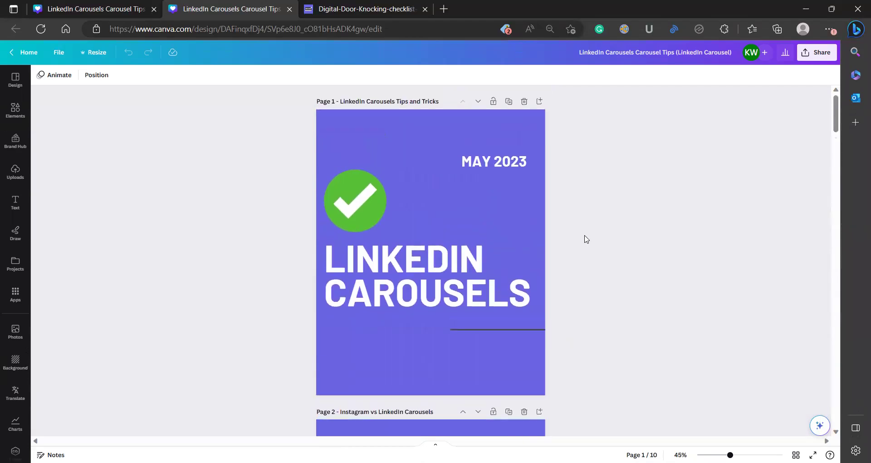
pyautogui.scroll(-12, 456, 220)
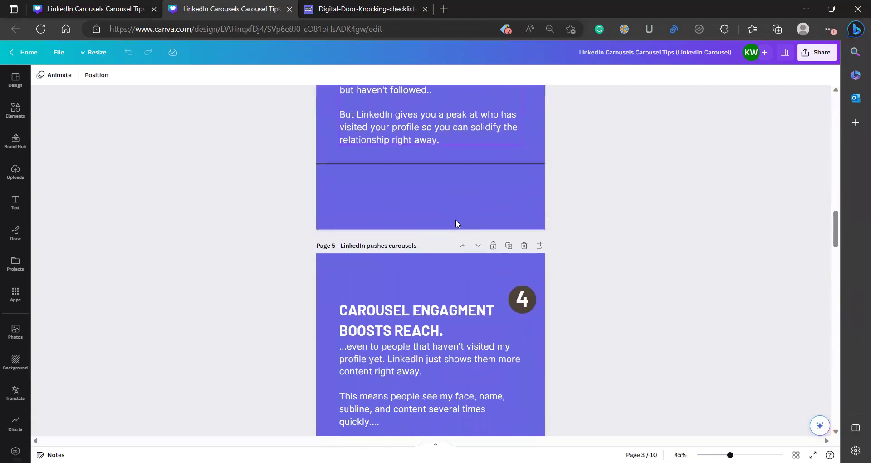
pyautogui.scroll(-10, 447, 238)
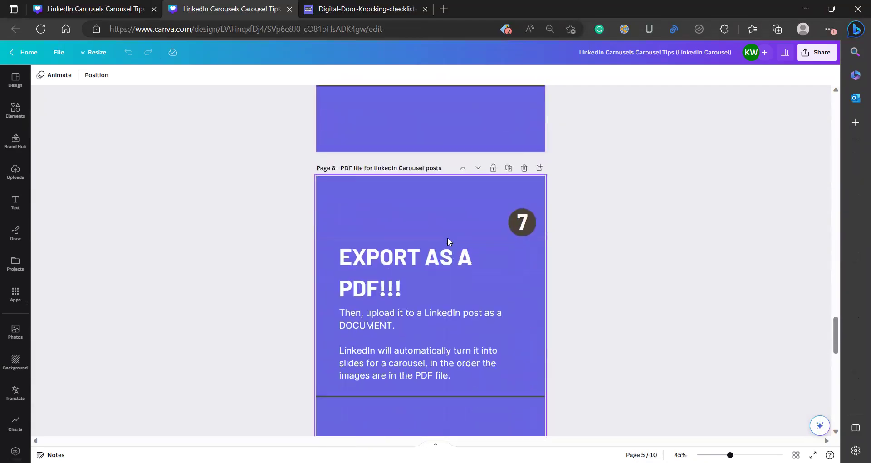
pyautogui.scroll(-6, 447, 238)
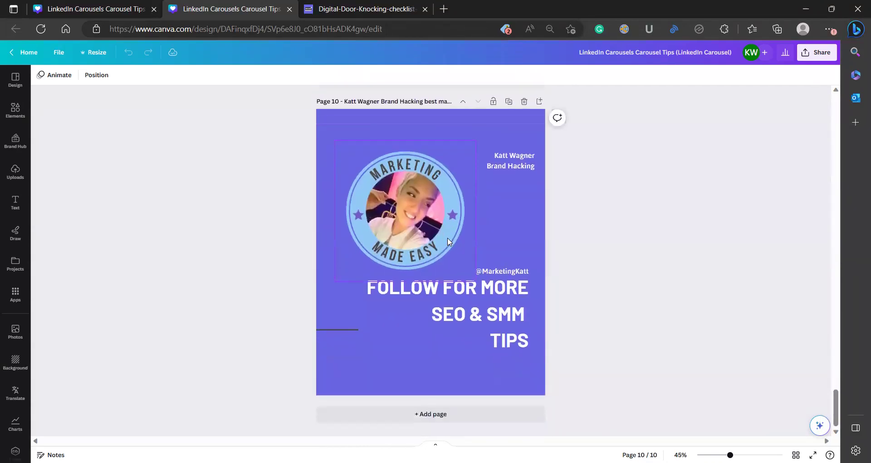
pyautogui.scroll(3, 447, 238)
pyautogui.scroll(5, 447, 238)
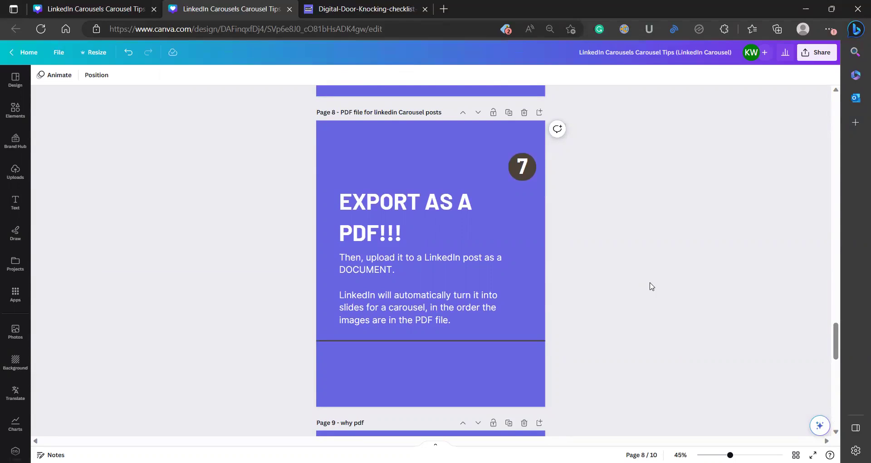
pyautogui.scroll(-7, 691, 284)
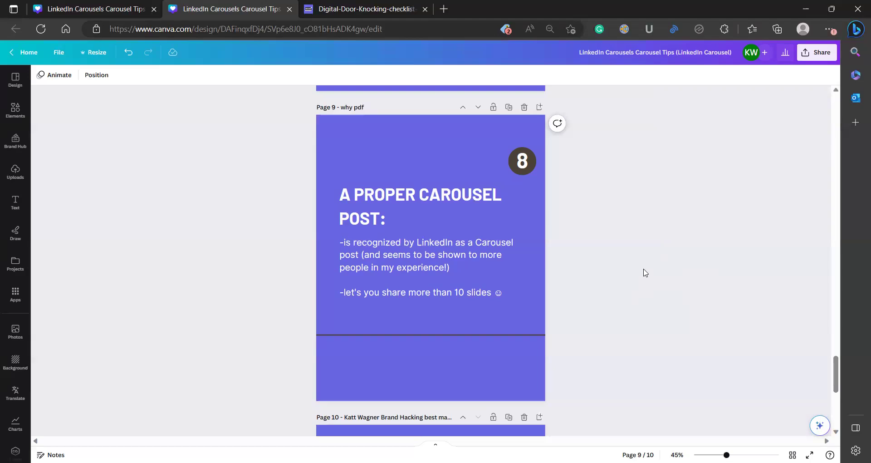
# Rewrite the last slide's headline as a P.S. noting LinkedIn didn't limit image uploads, 'THIS IS #11'.
pyautogui.scroll(-10, 645, 272)
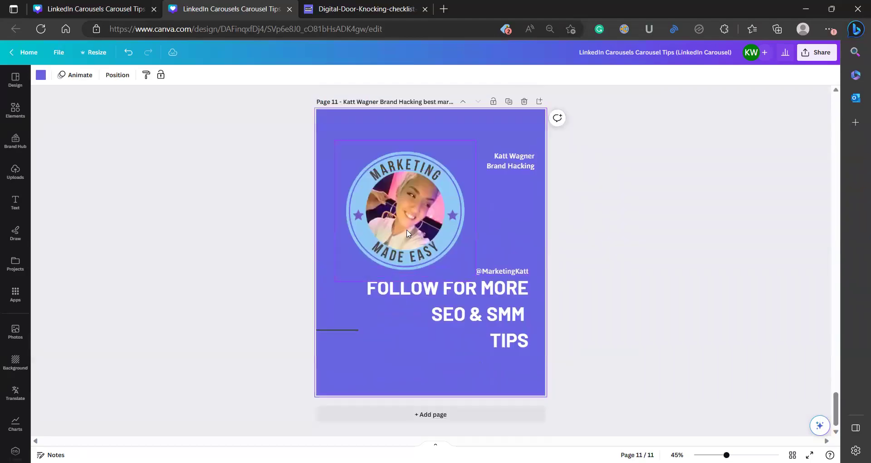
pyautogui.click(490, 308)
pyautogui.write("(P.S. NOTICE LINKEDIN DIDN'T CAP MY CAROUS")
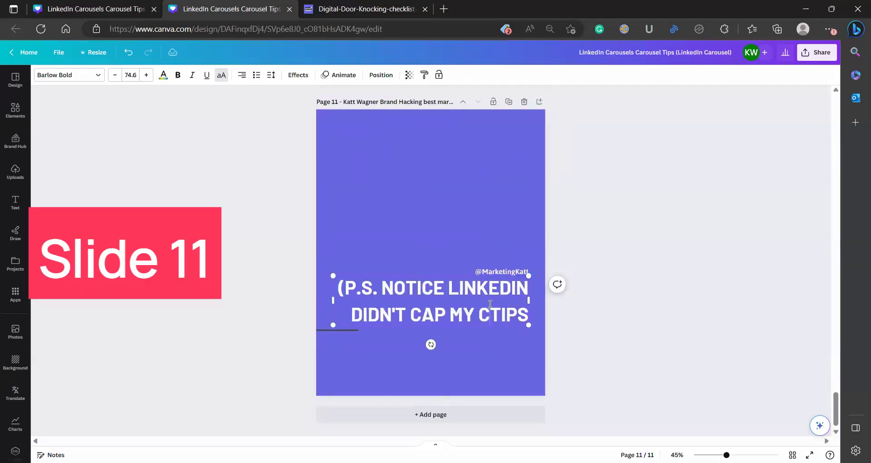
pyautogui.press('BackSpace')
pyautogui.press('BackSpace')
pyautogui.press('BackSpace')
pyautogui.press('BackSpace')
pyautogui.press('BackSpace')
pyautogui.press('BackSpace')
pyautogui.press('BackSpace')
pyautogui.press('BackSpace')
pyautogui.press('BackSpace')
pyautogui.press('BackSpace')
pyautogui.press('BackSpace')
pyautogui.press('BackSpace')
pyautogui.press('BackSpace')
pyautogui.write('LIMIT HOW MANY IMAGES I COULD UPLOAD? THIS IS #11)')
pyautogui.press('Delete')
pyautogui.press('Delete')
pyautogui.press('Delete')
pyautogui.press('Delete')
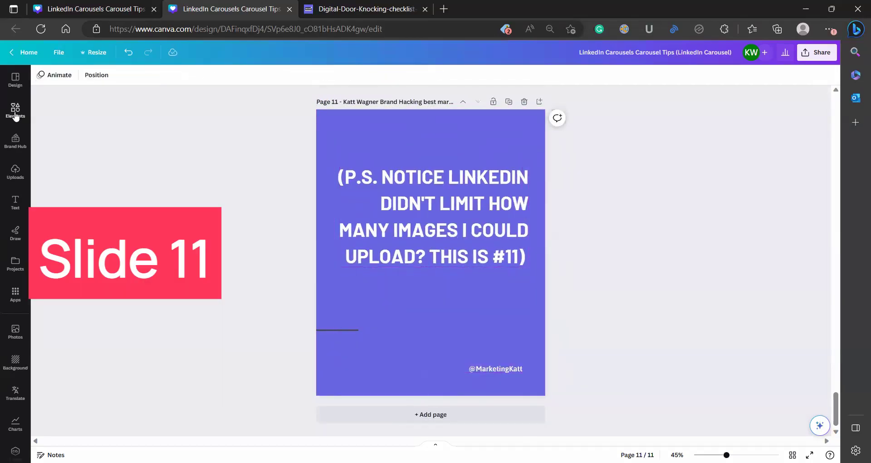
# Add a grinning emoji from Elements to the slide, keeping its original colours.
pyautogui.click(16, 108)
pyautogui.click(207, 75)
pyautogui.hotkey('ctrl', 'z')
pyautogui.click(737, 84)
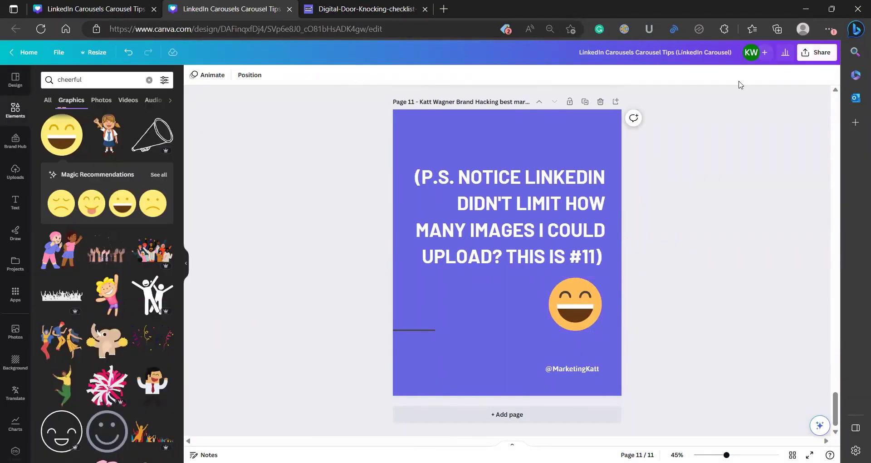
# Set the design's download file type to PDF Standard from the Share menu.
pyautogui.click(816, 52)
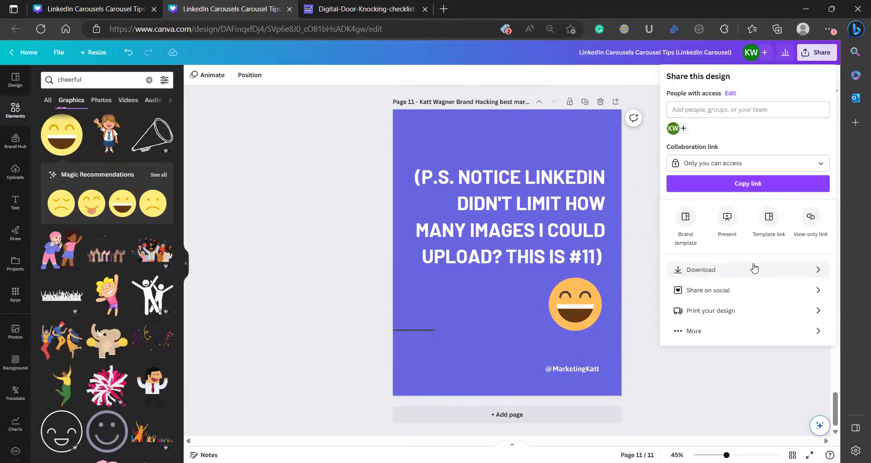
pyautogui.click(721, 269)
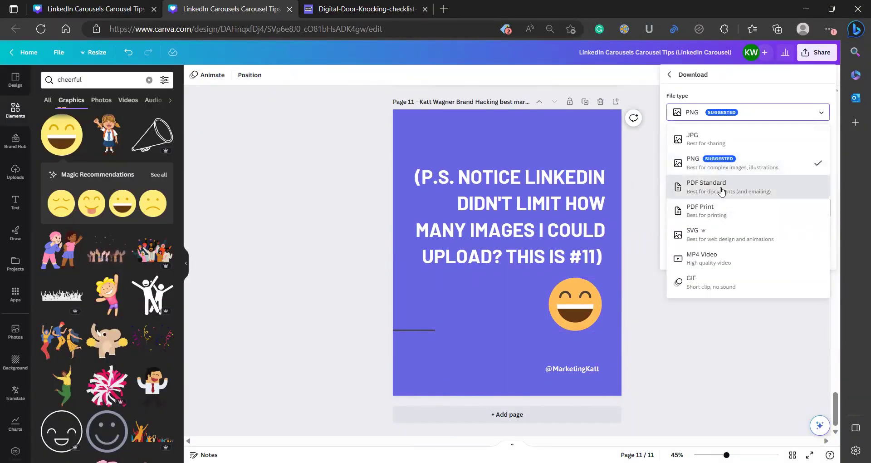
pyautogui.click(721, 188)
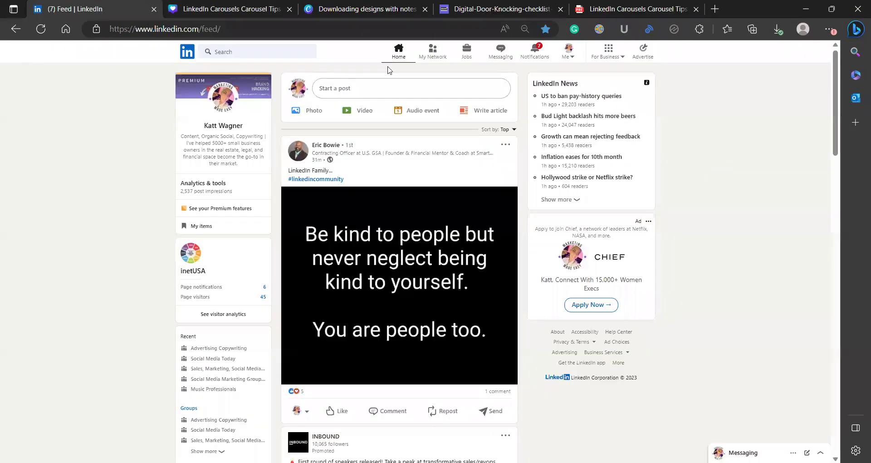
# Start a new LinkedIn post and attach the downloaded carousel PDF as a document.
pyautogui.click(342, 93)
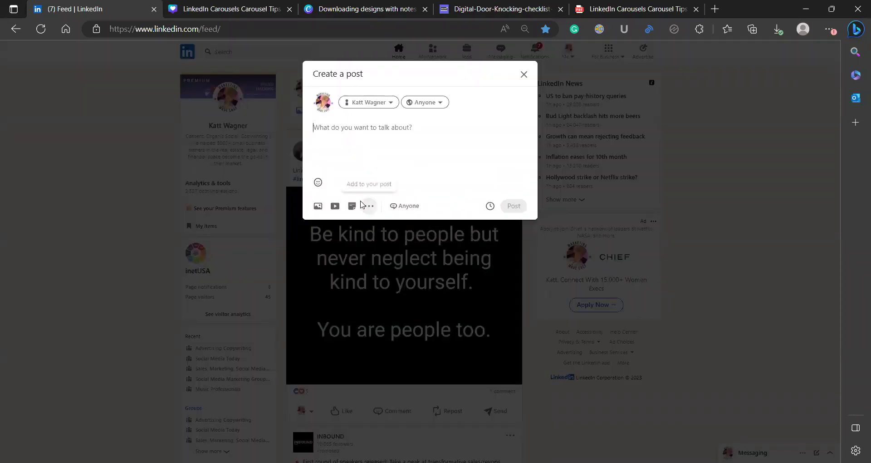
pyautogui.click(352, 206)
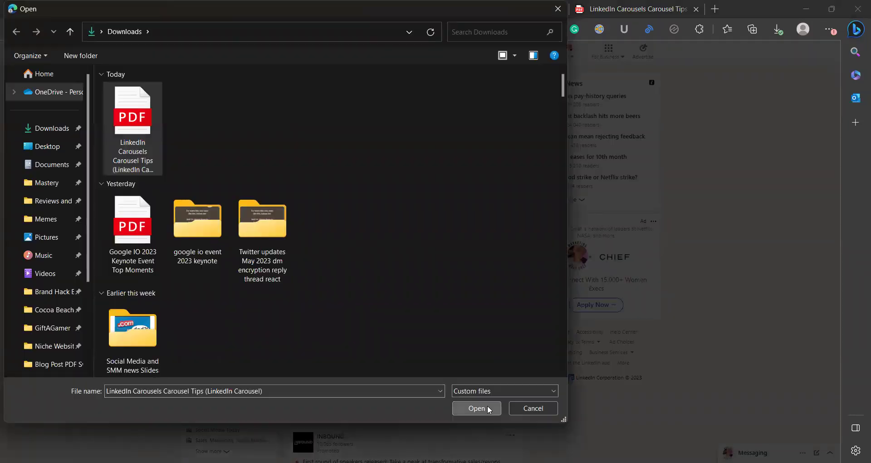
pyautogui.click(487, 409)
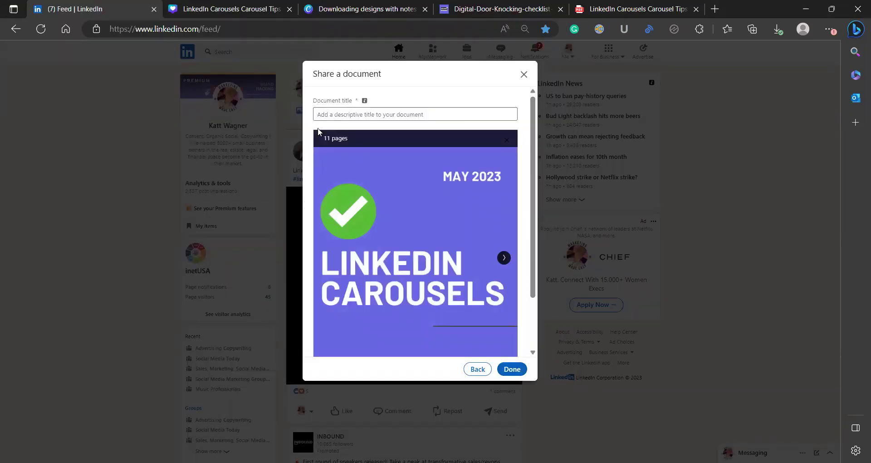
pyautogui.scroll(-1, 501, 254)
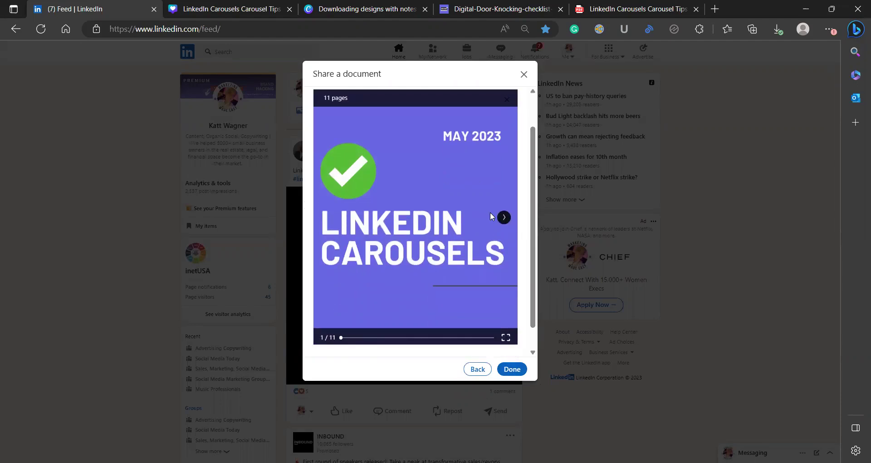
# Title the document 'How to post…', add the #canva hashtag, and publish the post.
pyautogui.click(356, 113)
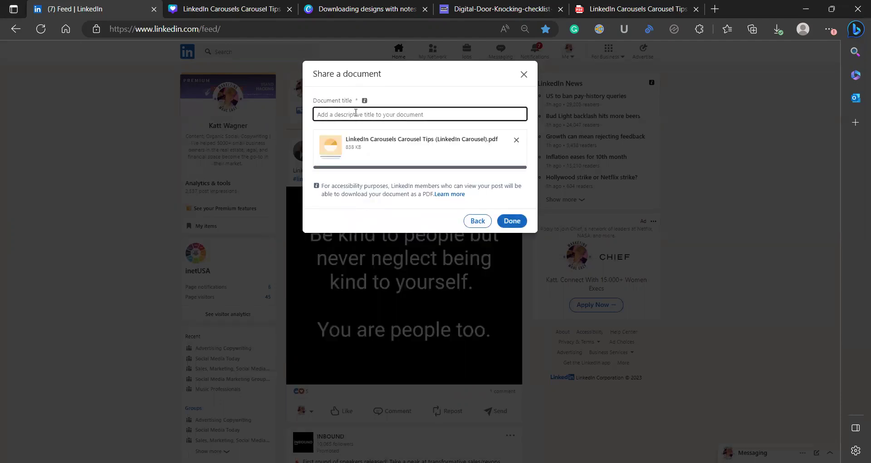
pyautogui.write('How to post')
pyautogui.press('Return')
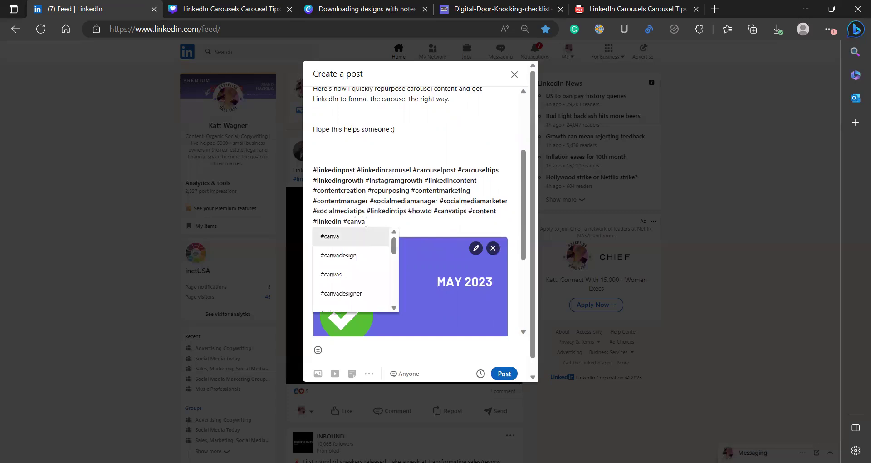
pyautogui.click(369, 240)
pyautogui.scroll(-3, 453, 272)
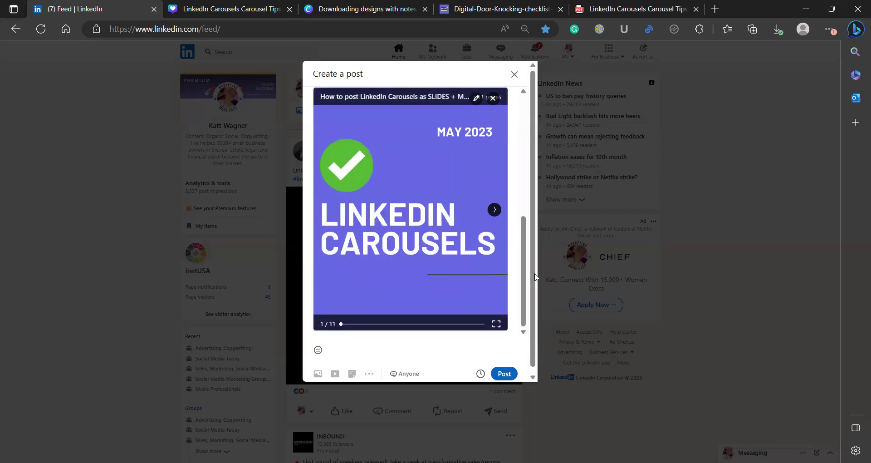
pyautogui.click(506, 373)
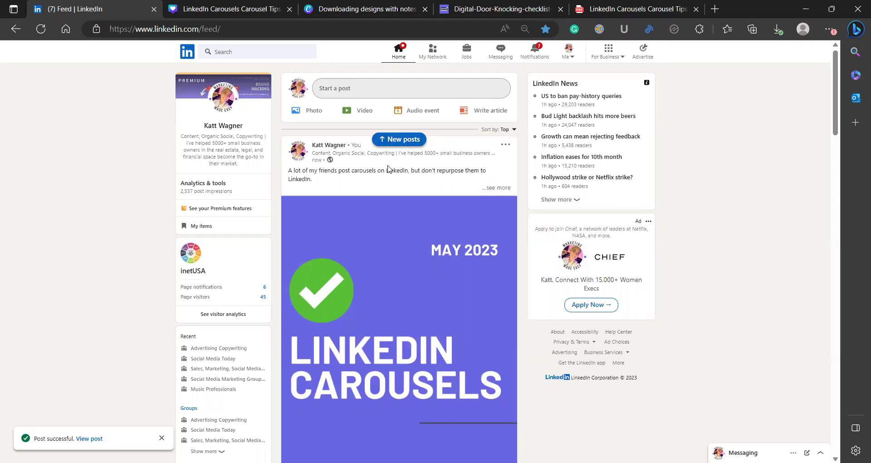
# Load the new posts into the LinkedIn feed and scroll down to confirm the carousel post.
pyautogui.click(399, 140)
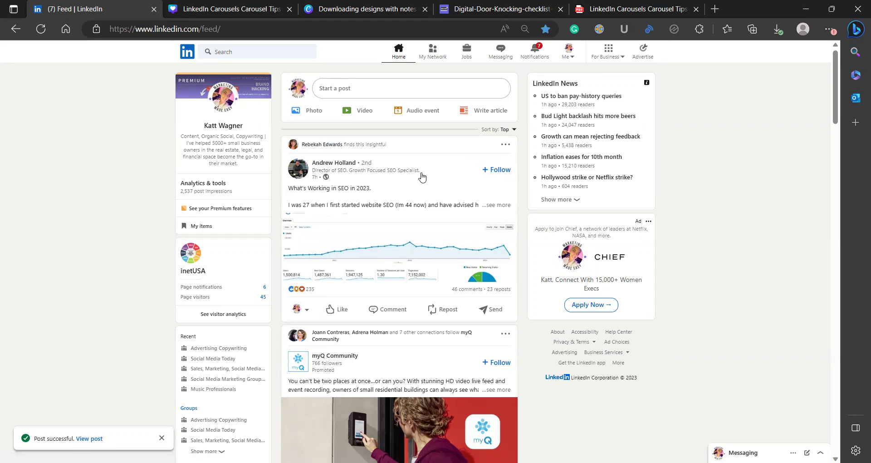
pyautogui.scroll(-5, 305, 186)
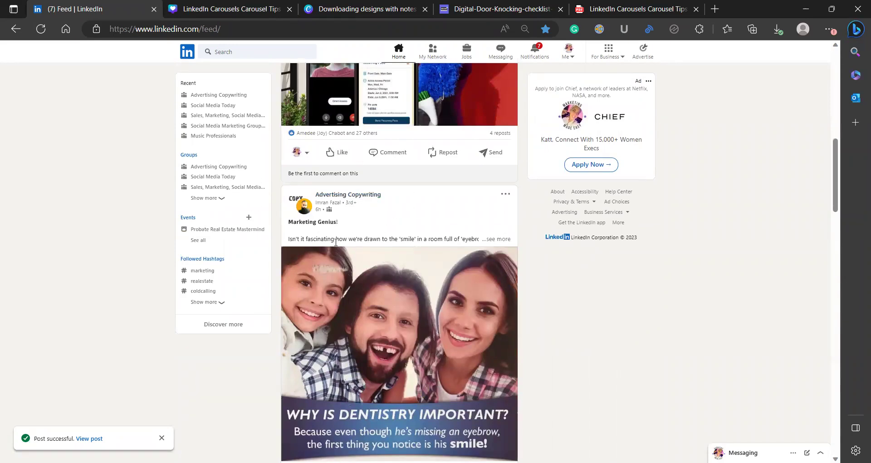
# Scroll the profile page down to the Activity Posts list showing the 11-page carousel post.
pyautogui.scroll(-1, 386, 216)
pyautogui.scroll(-6, 387, 215)
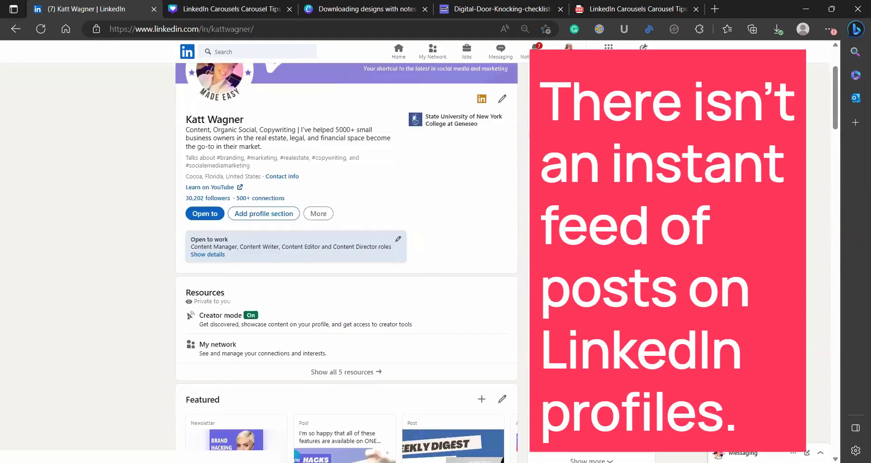
pyautogui.scroll(-6, 360, 272)
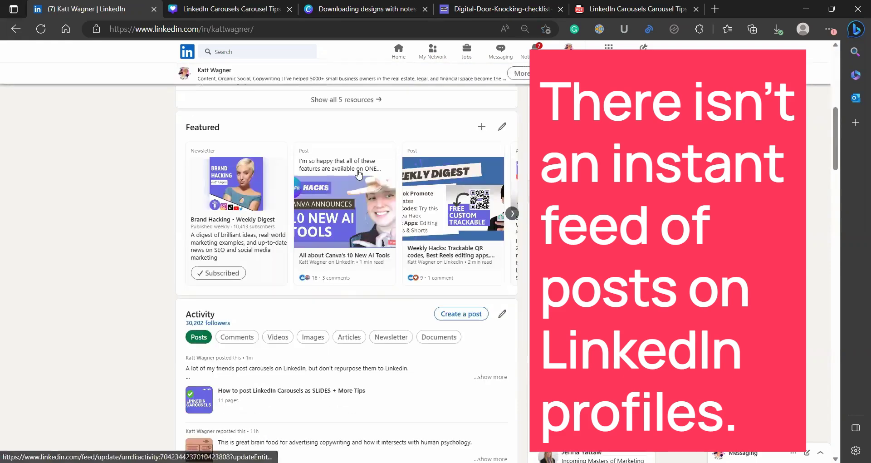
pyautogui.scroll(-3, 272, 336)
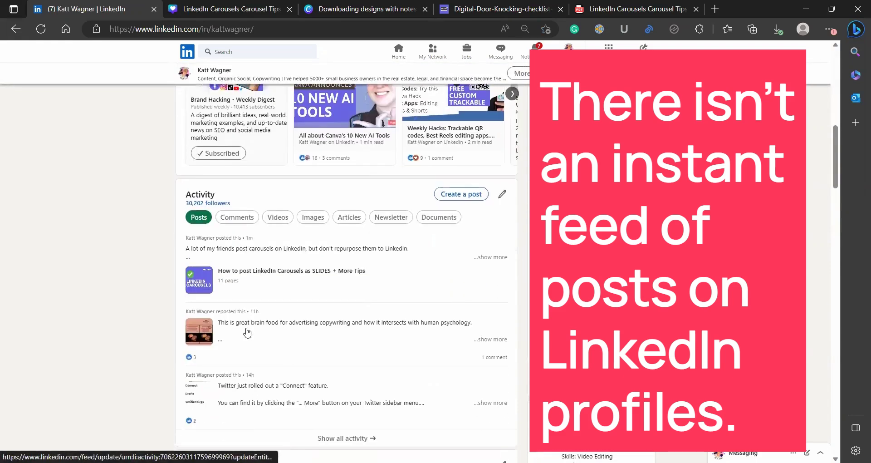
pyautogui.scroll(4, 231, 340)
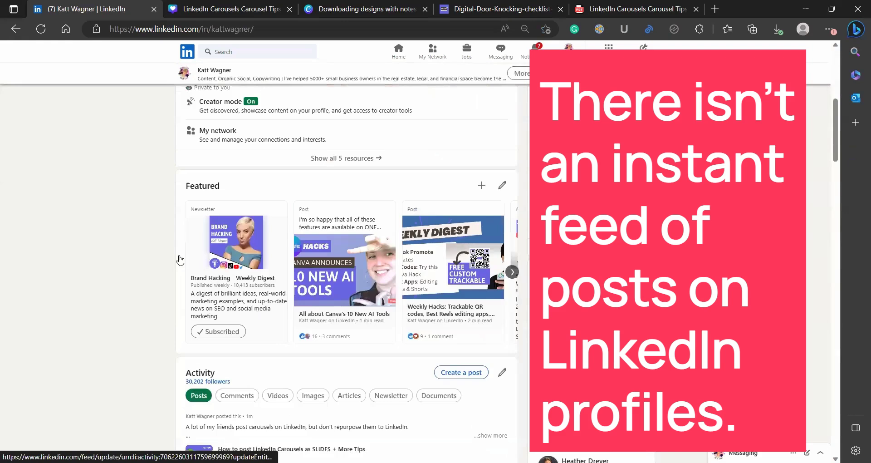
pyautogui.scroll(-5, 366, 284)
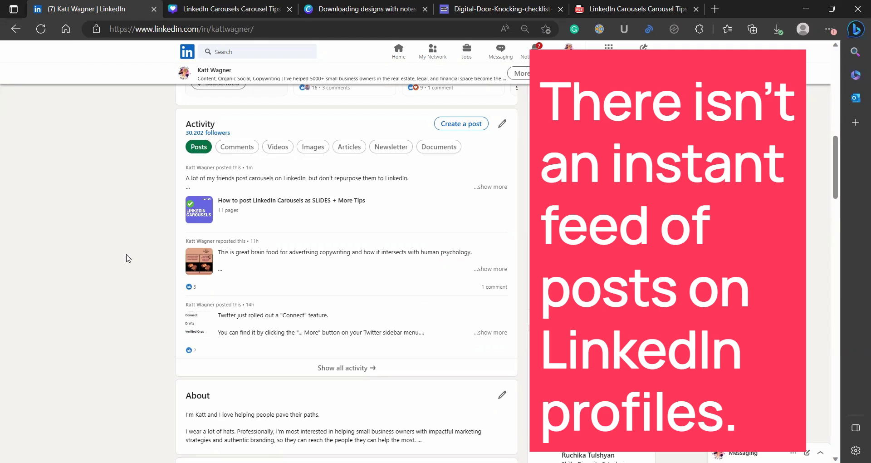
# Open the published carousel post and advance its slides to 8/11, 'EXPORT AS A PDF!!!'.
pyautogui.click(243, 202)
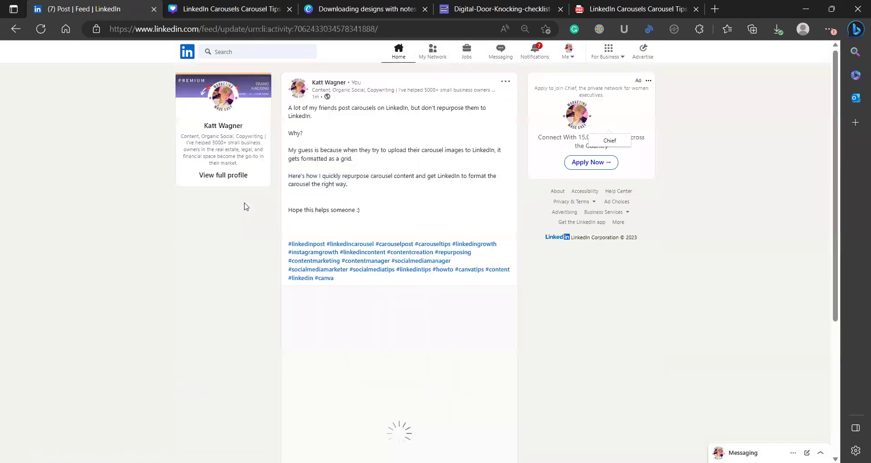
pyautogui.scroll(-4, 363, 272)
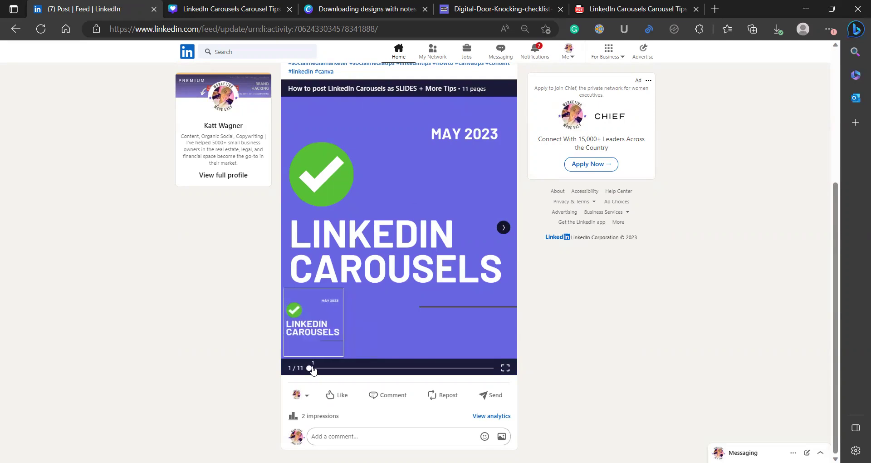
pyautogui.moveTo(310, 367); pyautogui.dragTo(346, 368)
pyautogui.click(503, 227)
pyautogui.click(504, 227)
pyautogui.click(504, 227)
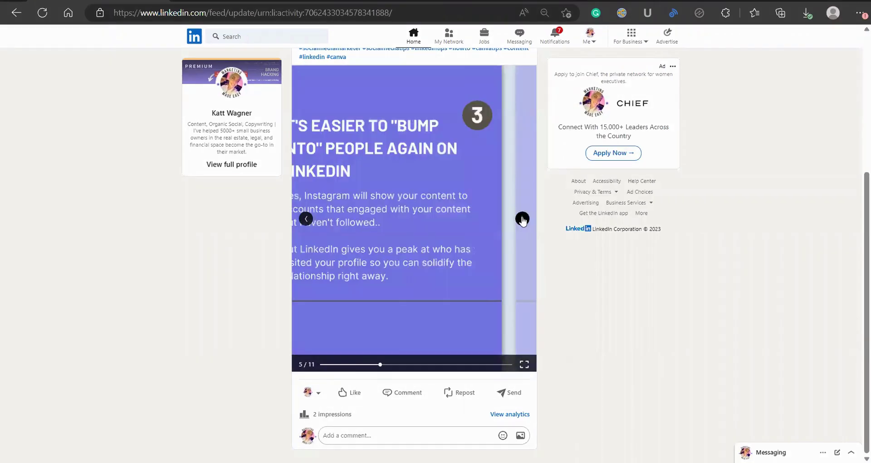
pyautogui.click(522, 219)
pyautogui.click(522, 218)
pyautogui.click(522, 219)
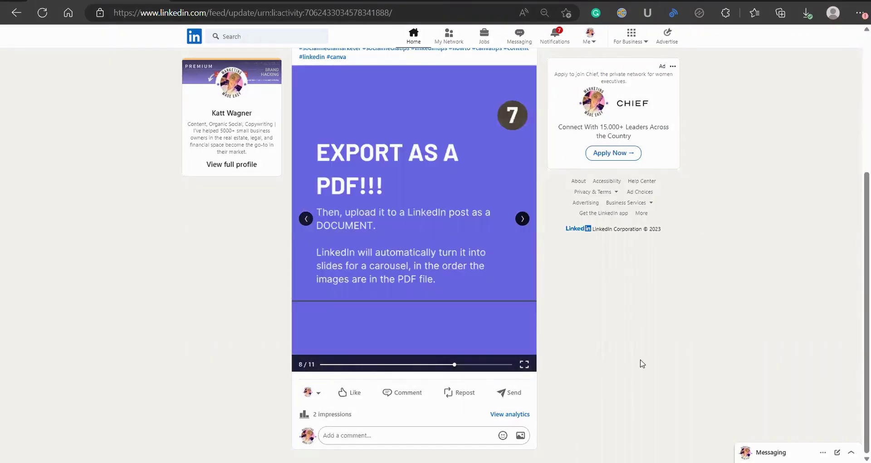
pyautogui.scroll(1, 634, 350)
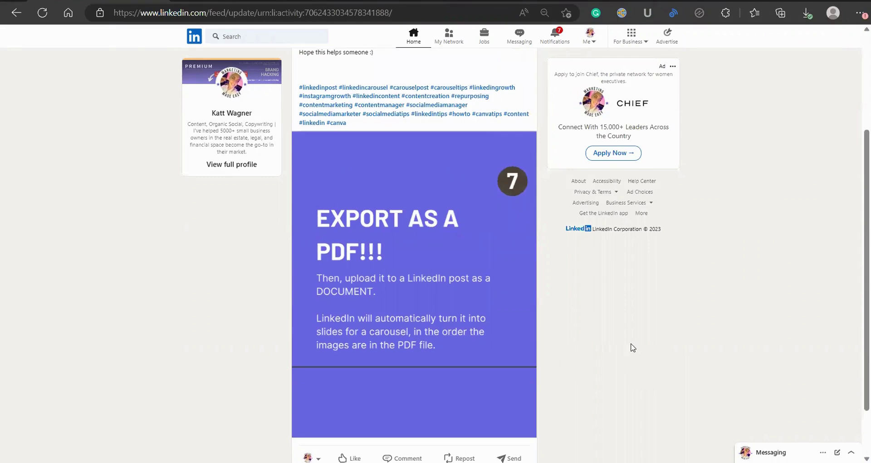
# Scroll down the carousel post page to see its 2 impressions.
pyautogui.scroll(-1, 732, 268)
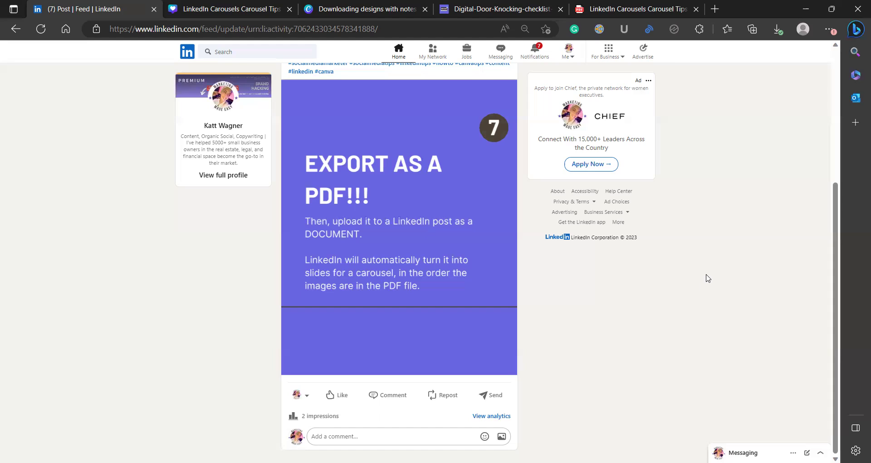
# Bring up the Digital Door-Knocking checklist and scroll to its Weekly and Monthly action lists.
pyautogui.click(492, 4)
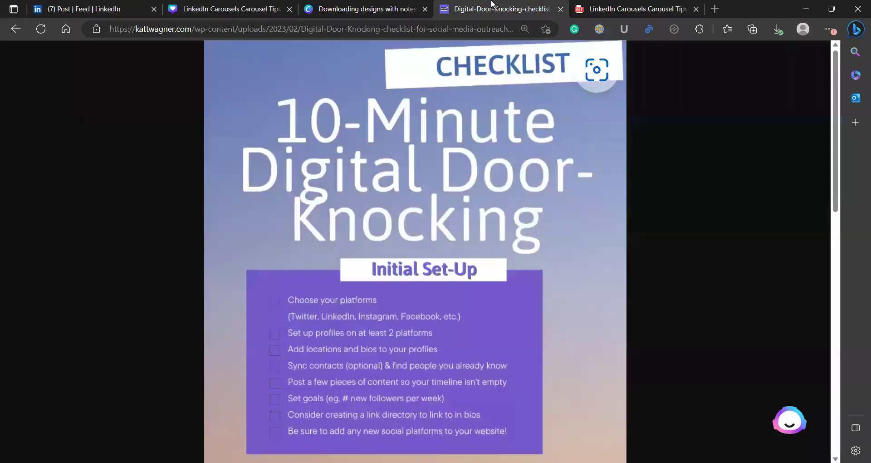
pyautogui.scroll(-10, 732, 362)
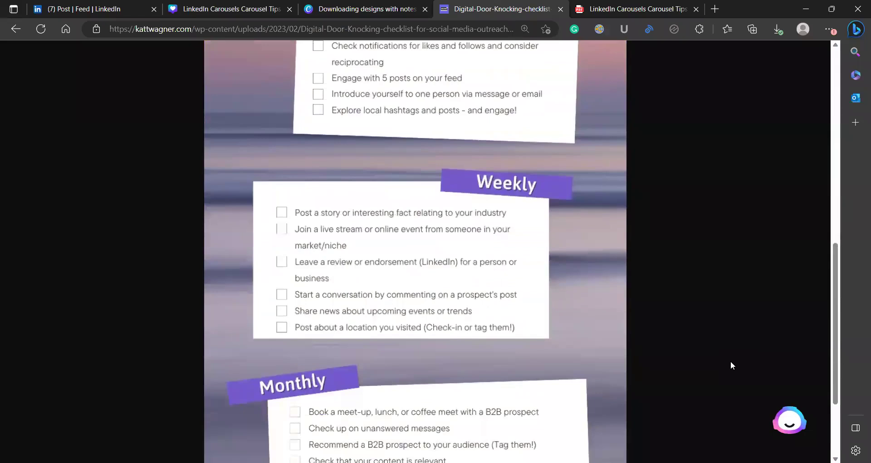